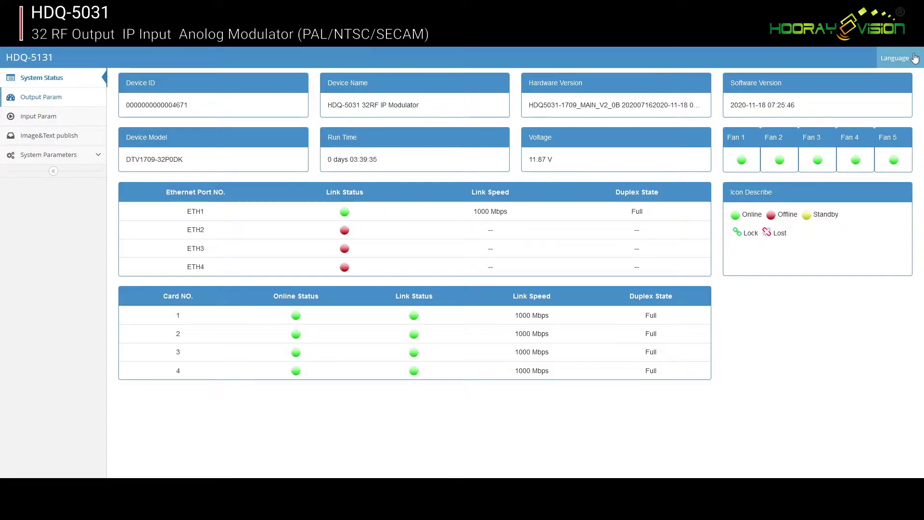
# View the available interface languages.
pyautogui.click(918, 62)
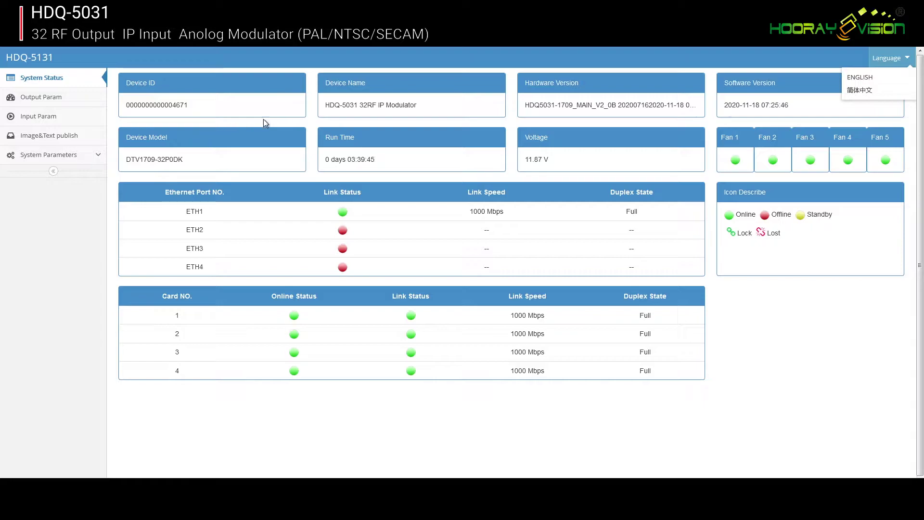
pyautogui.click(907, 58)
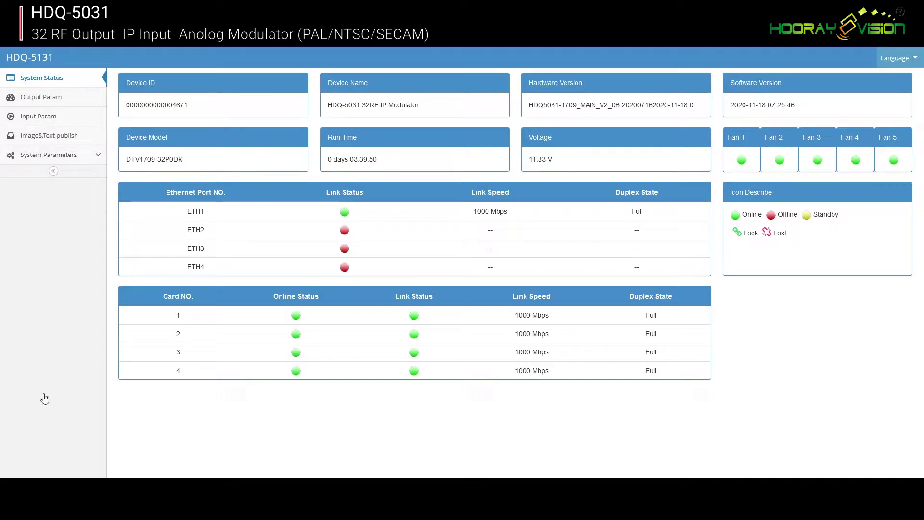
# Open the output parameters and try the Manual Input frequency adjust mode, returning to Setting from list.
pyautogui.click(53, 101)
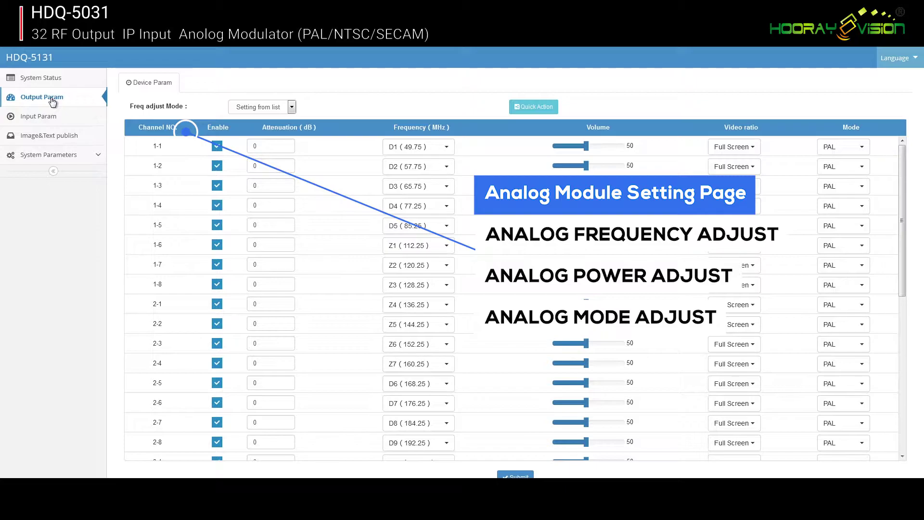
pyautogui.click(292, 107)
pyautogui.click(284, 133)
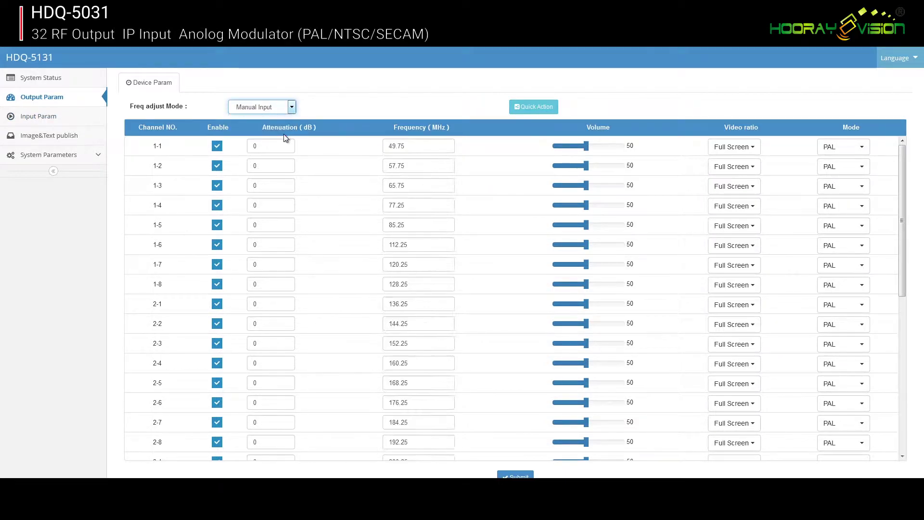
pyautogui.click(287, 108)
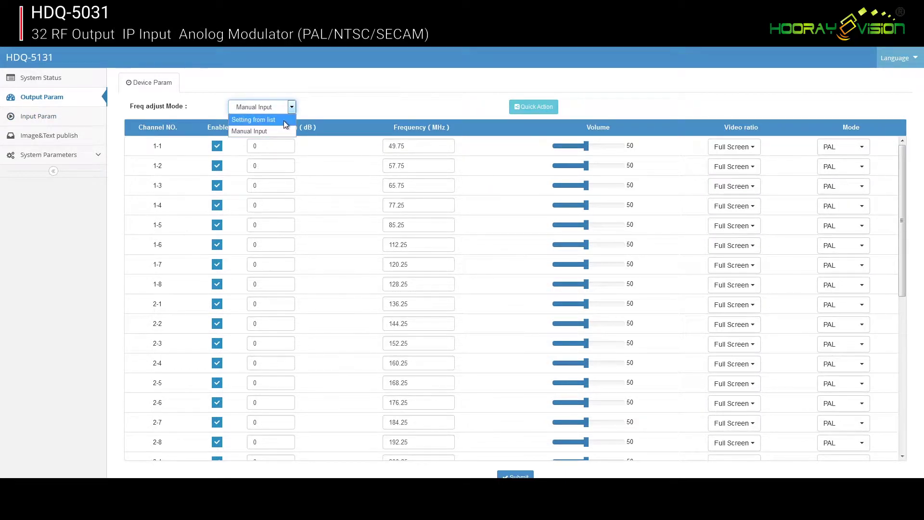
pyautogui.click(284, 121)
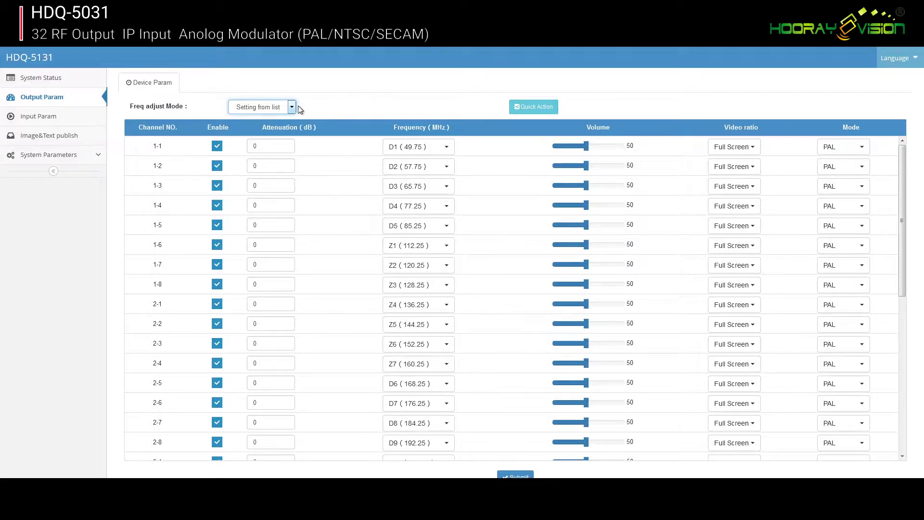
pyautogui.click(293, 108)
pyautogui.click(278, 129)
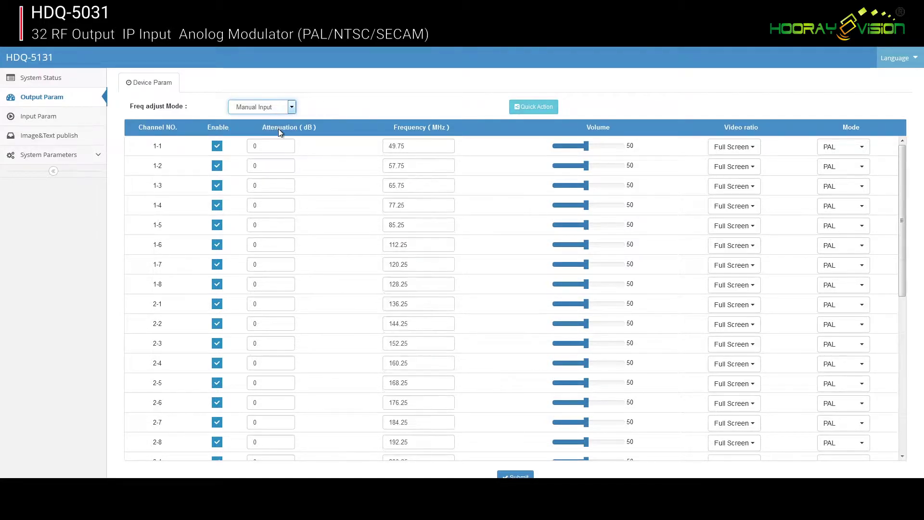
pyautogui.click(289, 108)
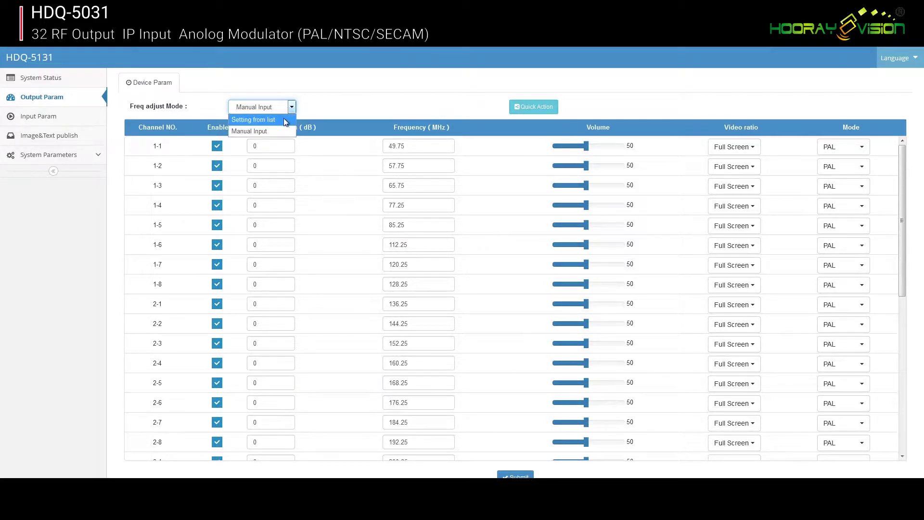
pyautogui.click(285, 120)
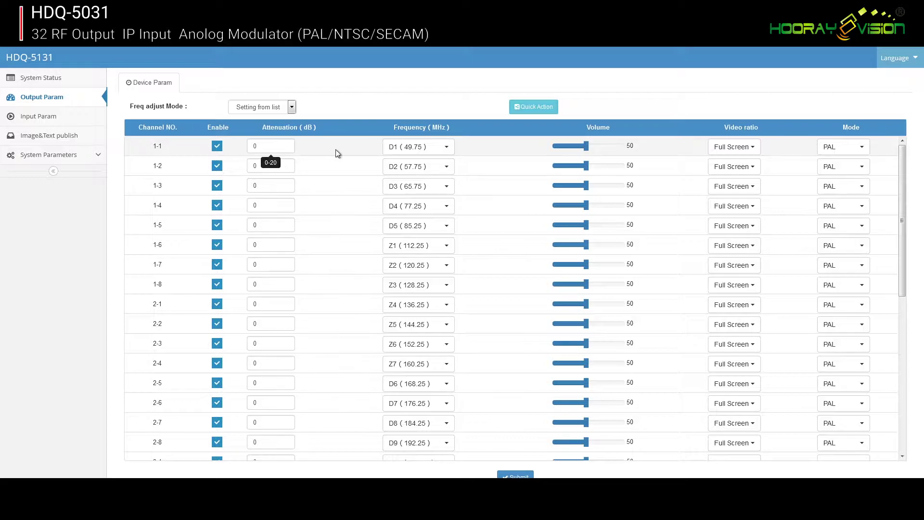
# Examine the frequency, video ratio and mode options offered for output channel 1-1 without changing them.
pyautogui.click(408, 147)
pyautogui.moveTo(458, 192); pyautogui.dragTo(451, 269)
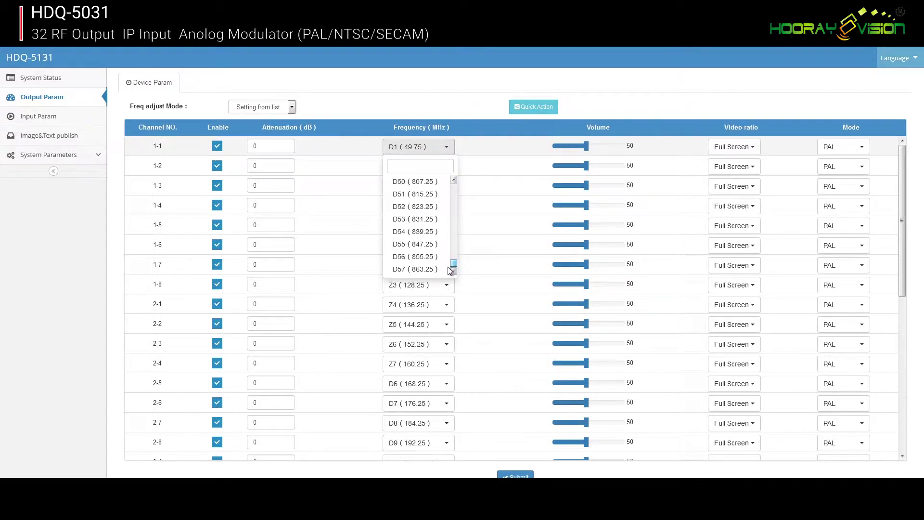
pyautogui.scroll(12, 423, 241)
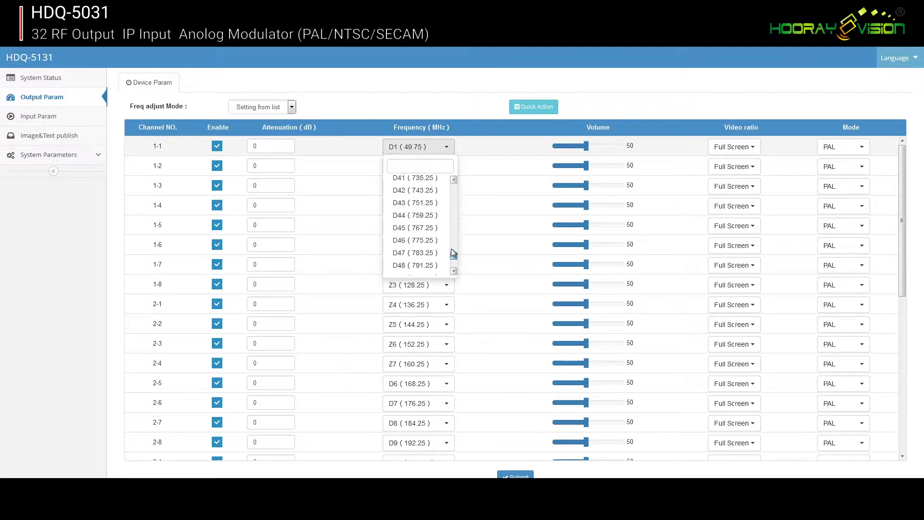
pyautogui.click(462, 89)
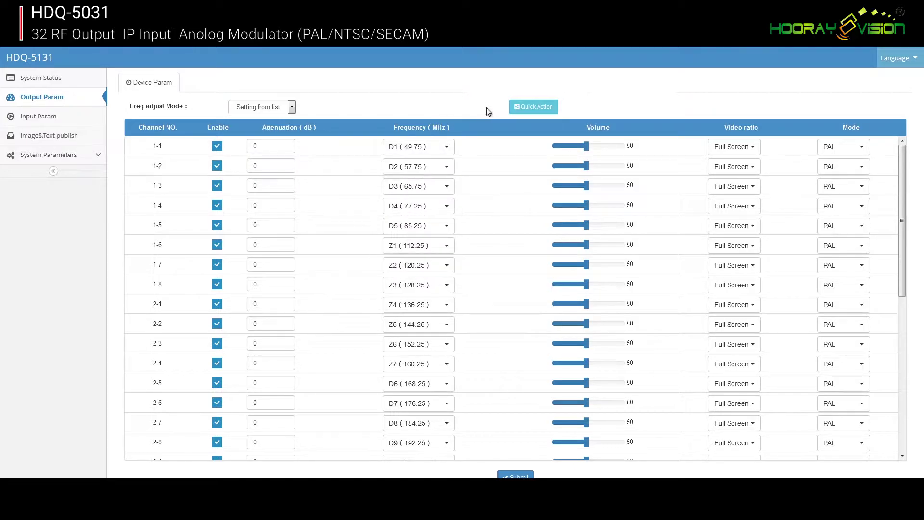
pyautogui.moveTo(588, 151)
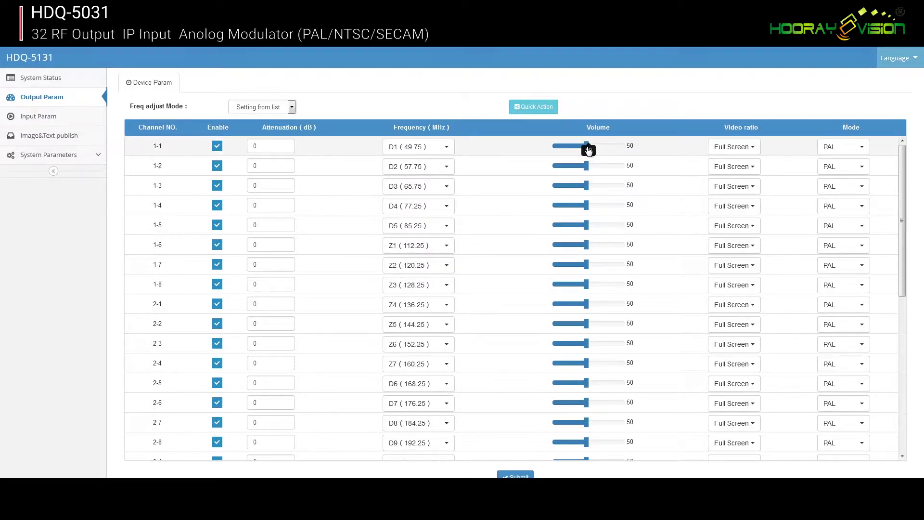
pyautogui.click(761, 149)
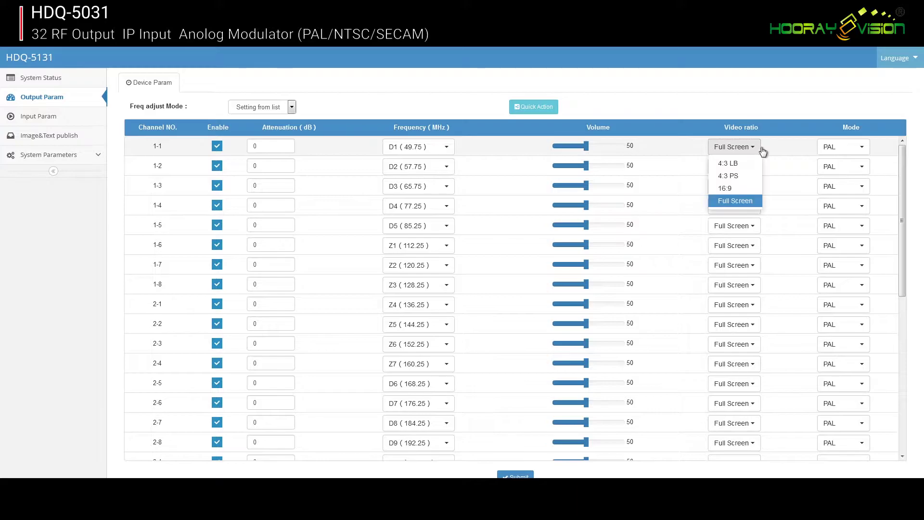
pyautogui.click(842, 83)
pyautogui.click(862, 146)
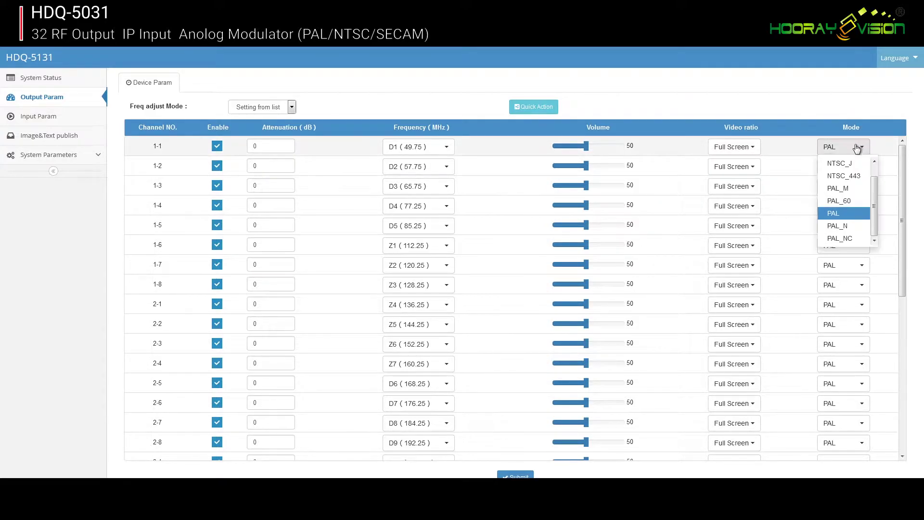
pyautogui.moveTo(876, 200)
pyautogui.mouseDown()
pyautogui.moveTo(876, 174)
pyautogui.moveTo(877, 215)
pyautogui.mouseUp()
pyautogui.click(835, 106)
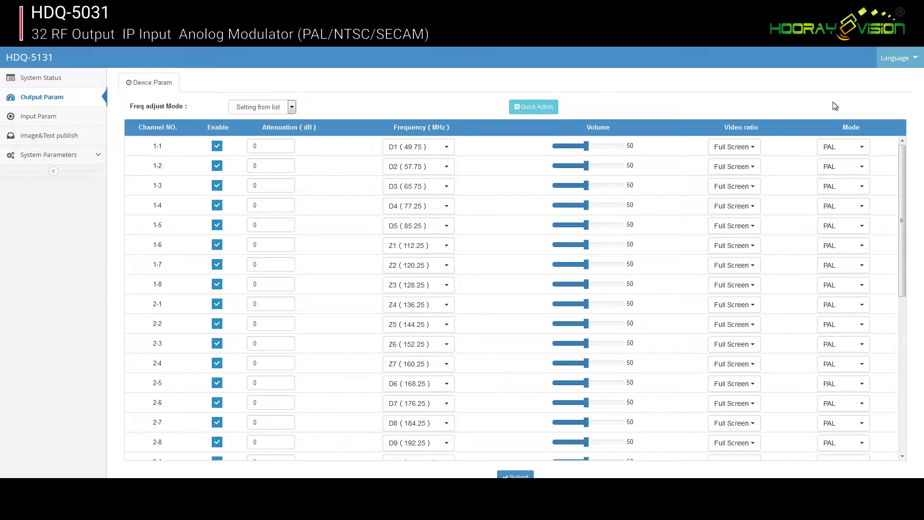
# Inspect the starting frequency choices in Quick Action and close it without submitting.
pyautogui.click(536, 108)
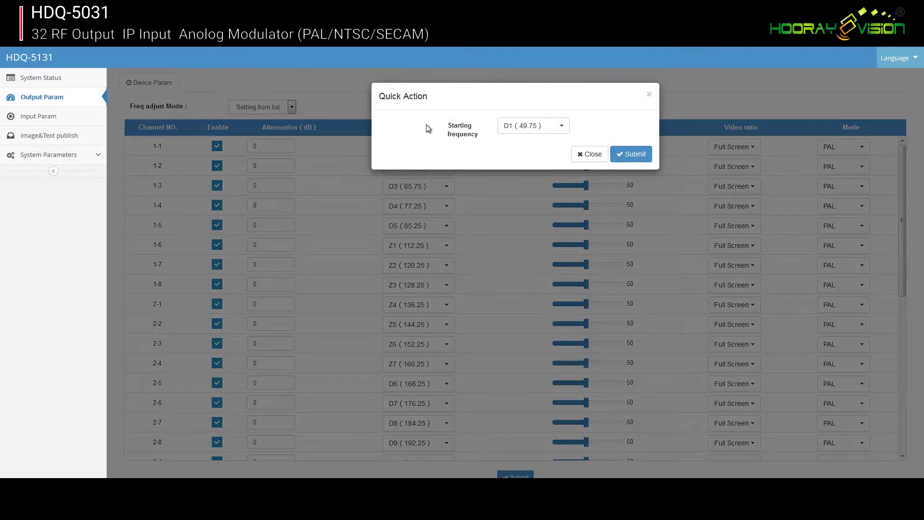
pyautogui.click(541, 131)
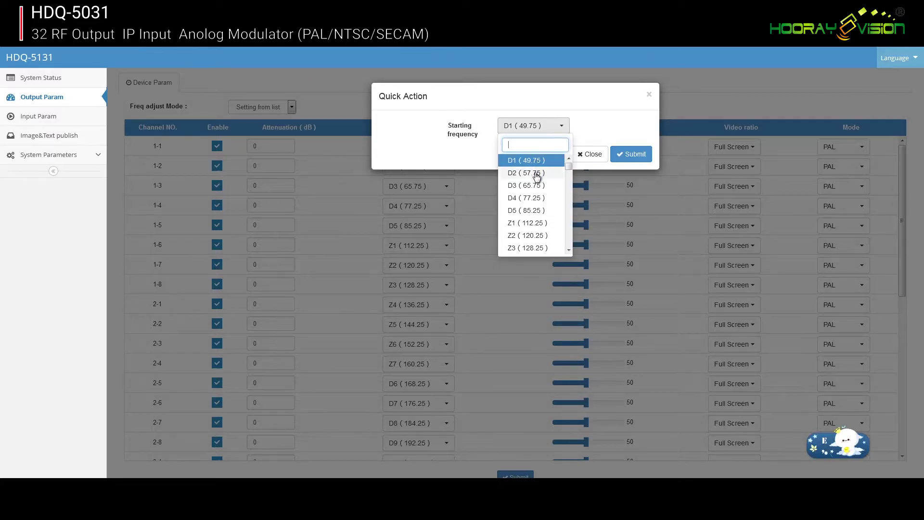
pyautogui.moveTo(569, 169)
pyautogui.mouseDown()
pyautogui.moveTo(570, 245)
pyautogui.moveTo(565, 154)
pyautogui.mouseUp()
pyautogui.click(608, 114)
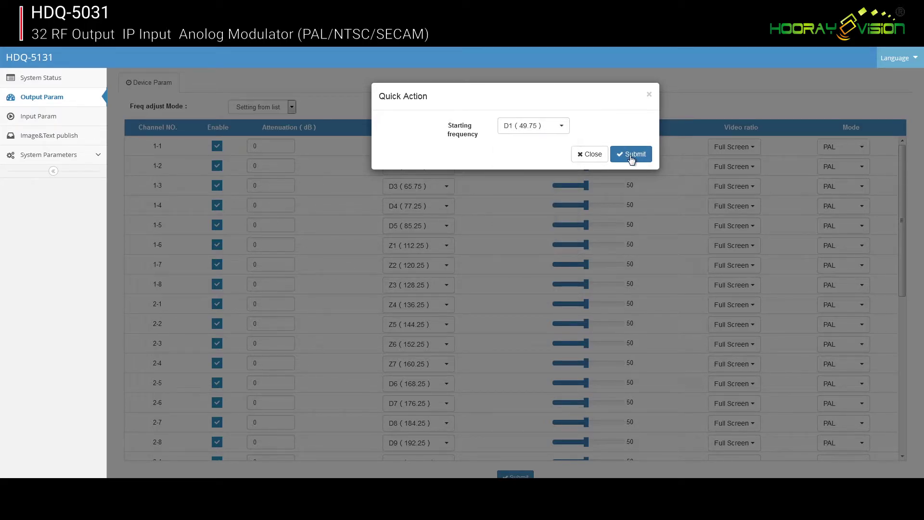
pyautogui.click(589, 154)
pyautogui.moveTo(904, 175)
pyautogui.mouseDown()
pyautogui.moveTo(903, 348)
pyautogui.moveTo(903, 163)
pyautogui.mouseUp()
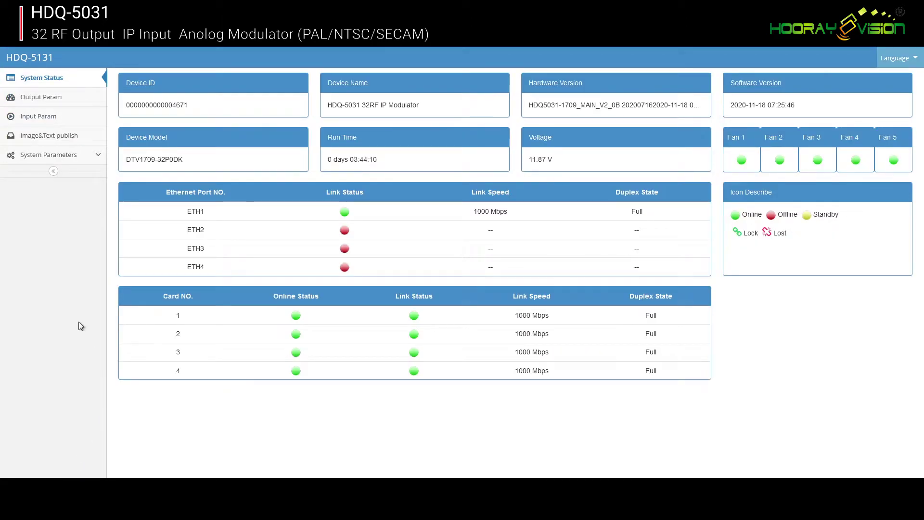
# Add a multicast input source with IP address 239.93.0.1 and port 8000, and submit the source list.
pyautogui.click(49, 117)
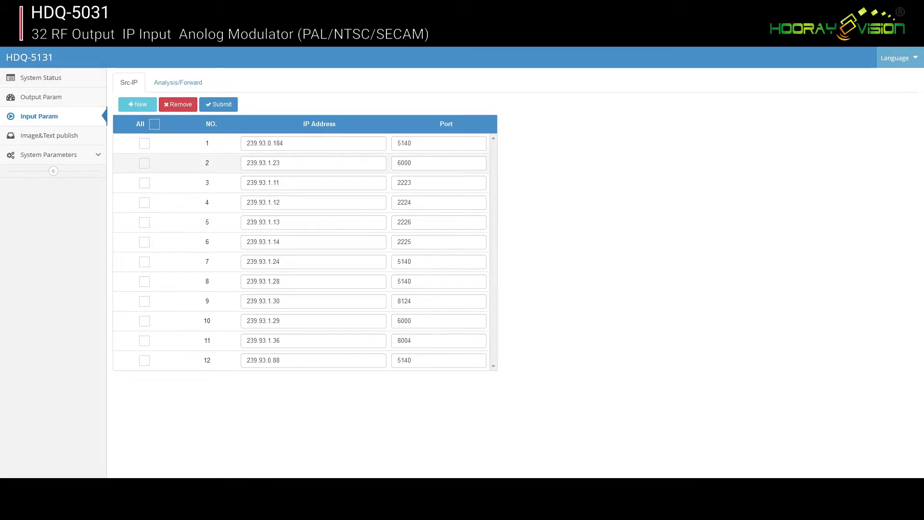
pyautogui.click(142, 105)
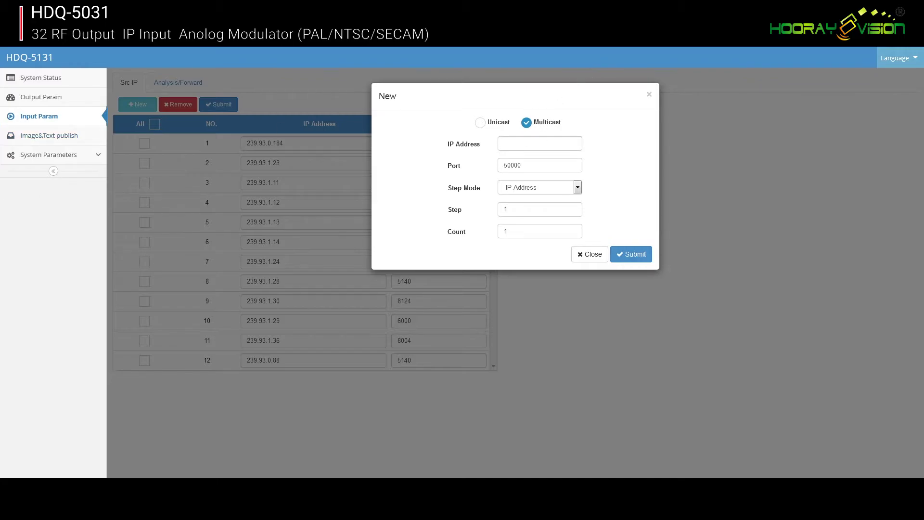
pyautogui.click(540, 143)
pyautogui.write('239.93.0.1')
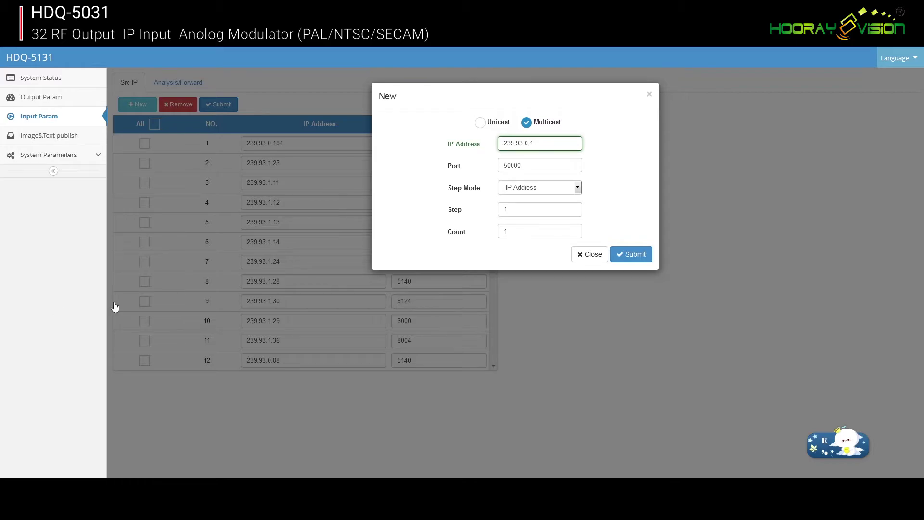
pyautogui.moveTo(530, 165); pyautogui.dragTo(495, 177)
pyautogui.write('8000')
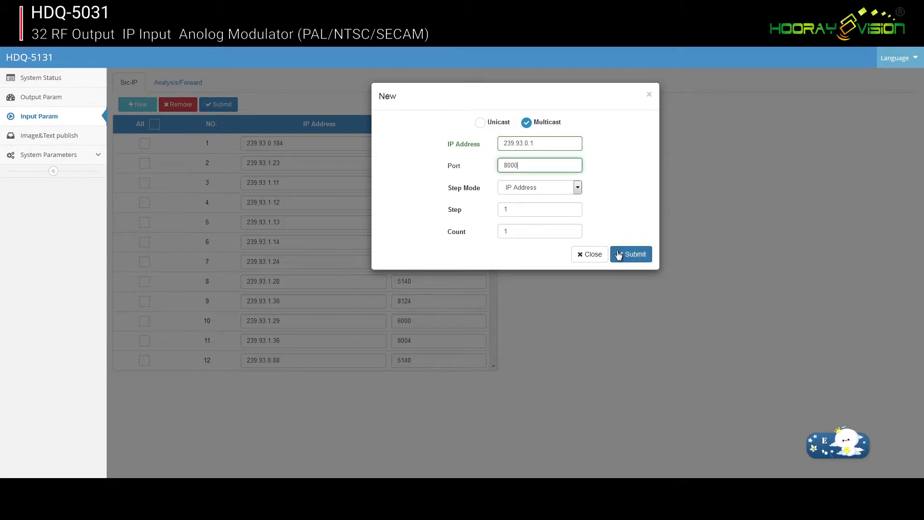
pyautogui.click(629, 255)
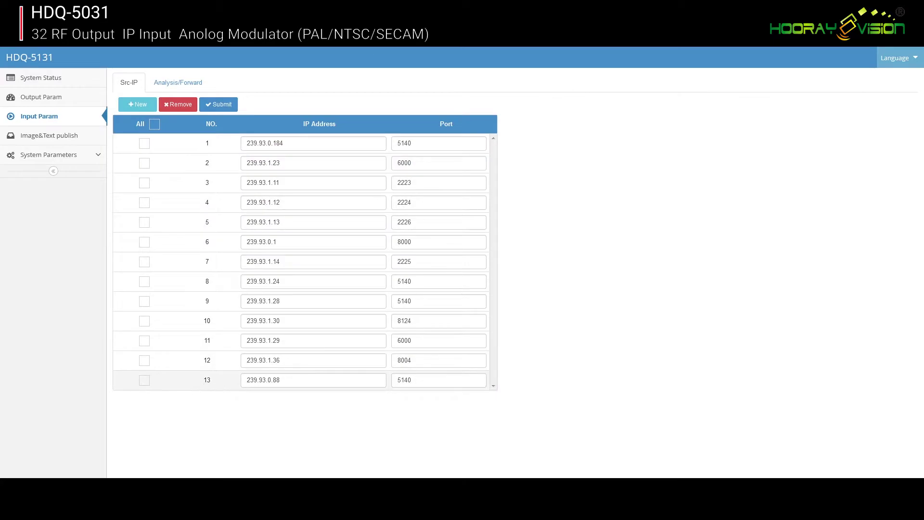
pyautogui.click(217, 105)
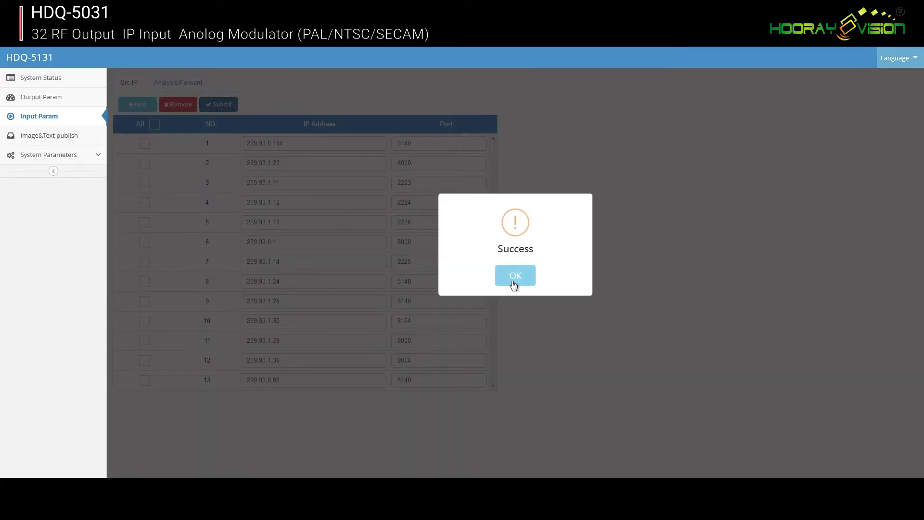
pyautogui.click(514, 284)
# Analyse the programs of the input sources for forwarding and save the analysis results.
pyautogui.click(165, 78)
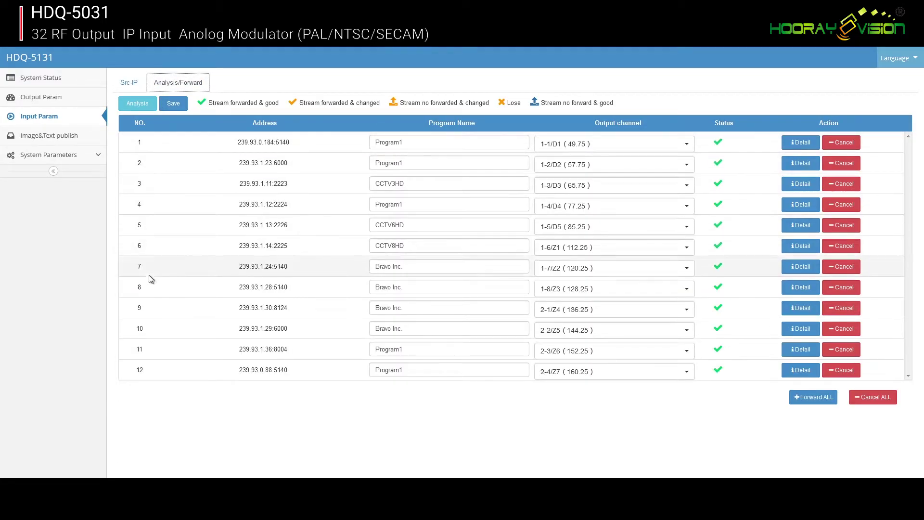
pyautogui.click(145, 105)
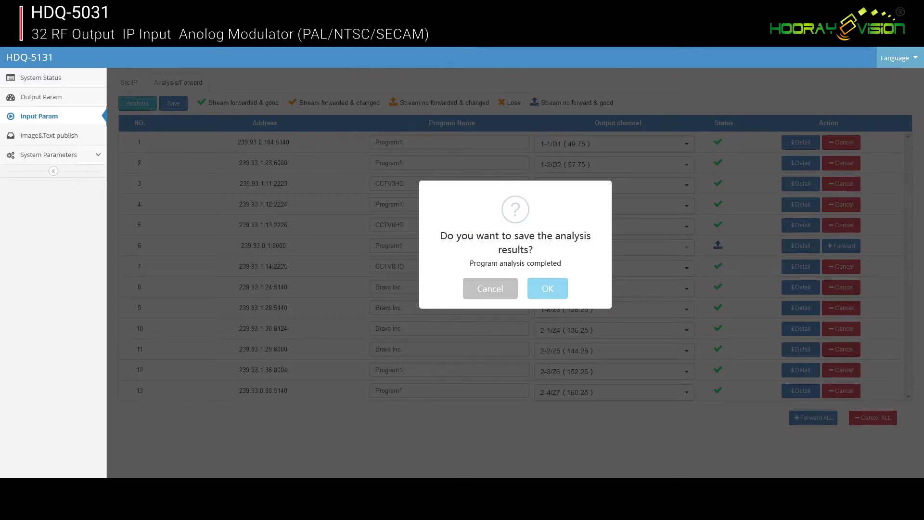
pyautogui.click(536, 289)
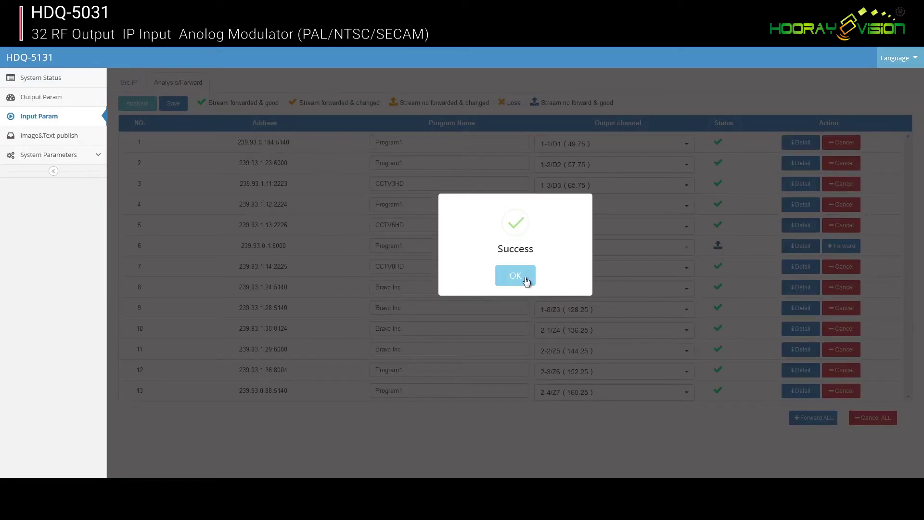
pyautogui.click(526, 281)
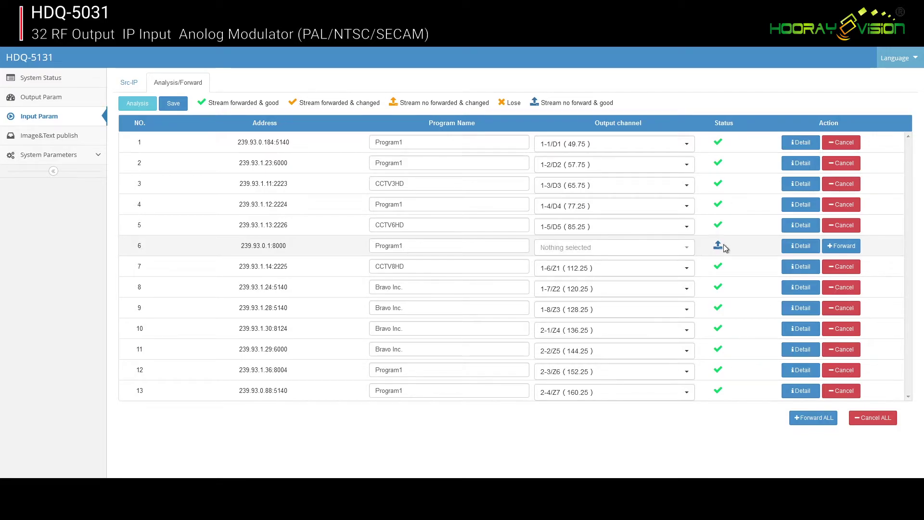
pyautogui.click(672, 248)
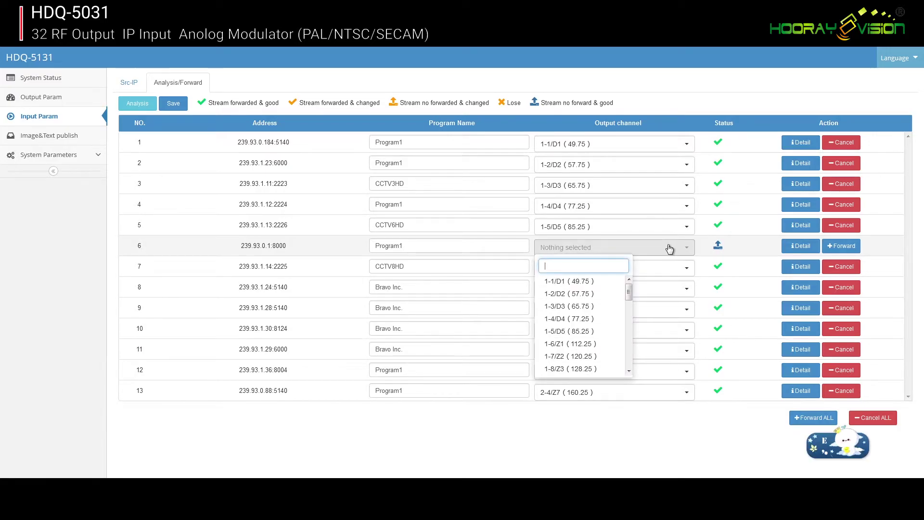
pyautogui.click(670, 248)
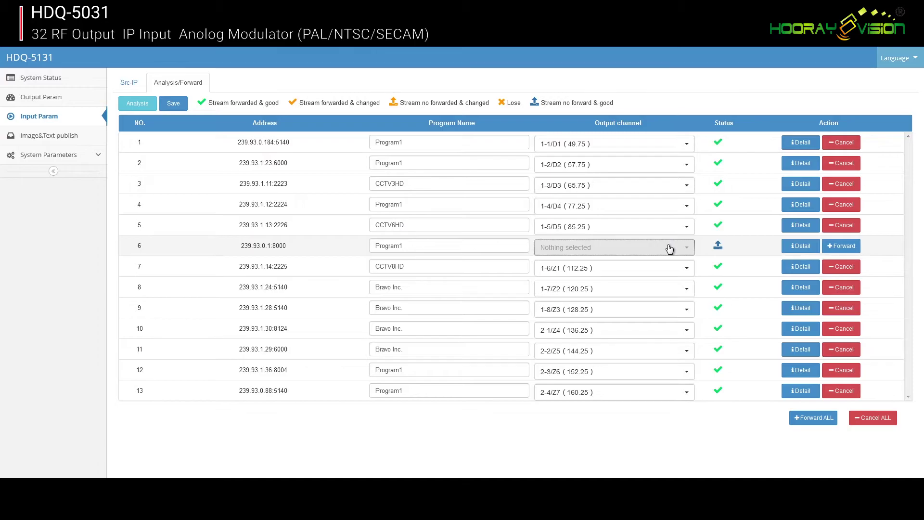
pyautogui.click(670, 248)
pyautogui.moveTo(629, 290); pyautogui.dragTo(630, 319)
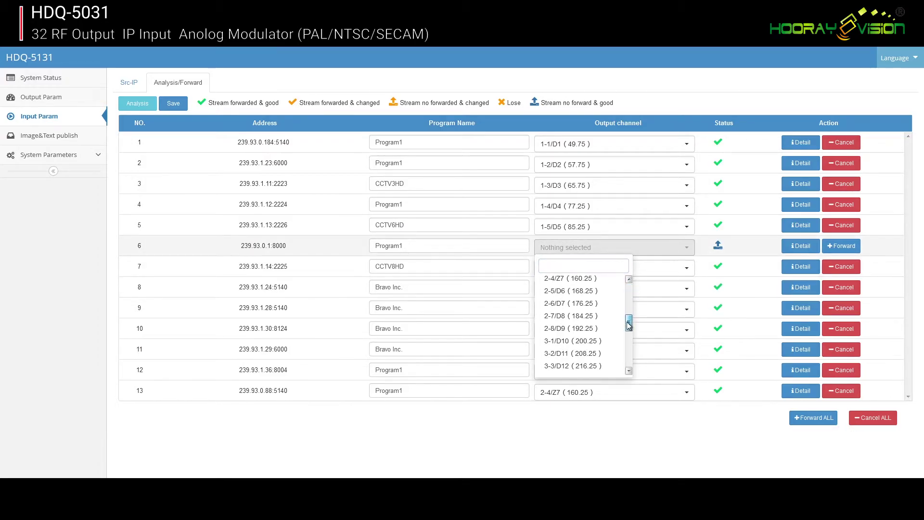
pyautogui.click(668, 478)
# Forward the program from 239.93.0.1:8000 to output channel 2-5/D6 (168.25) and save the forwarding list.
pyautogui.click(656, 254)
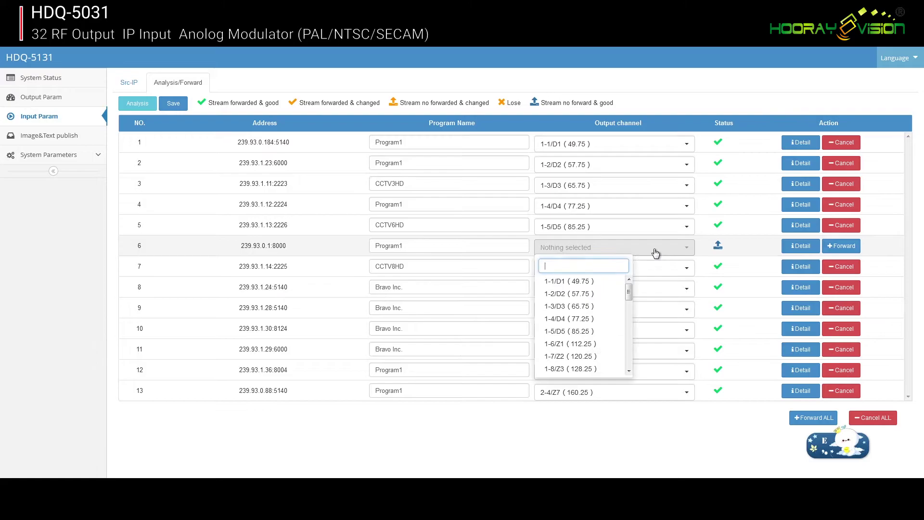
pyautogui.scroll(-3, 630, 297)
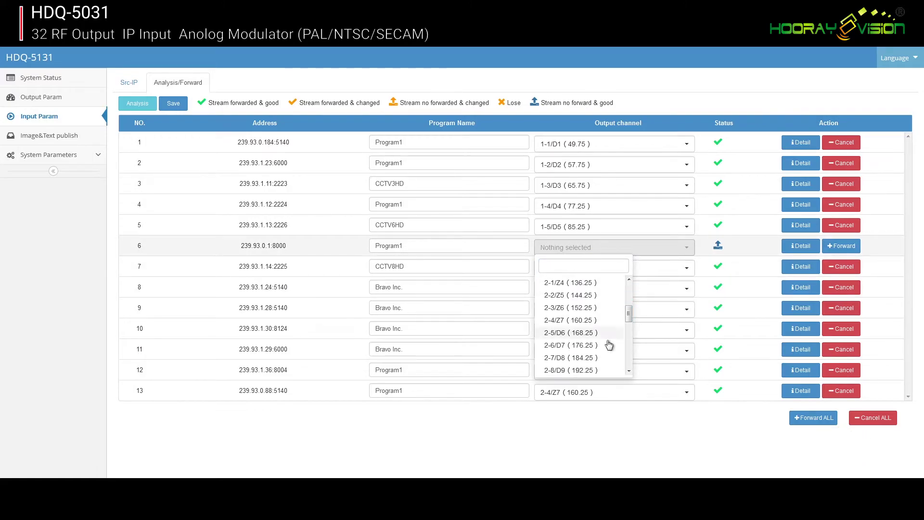
pyautogui.click(604, 337)
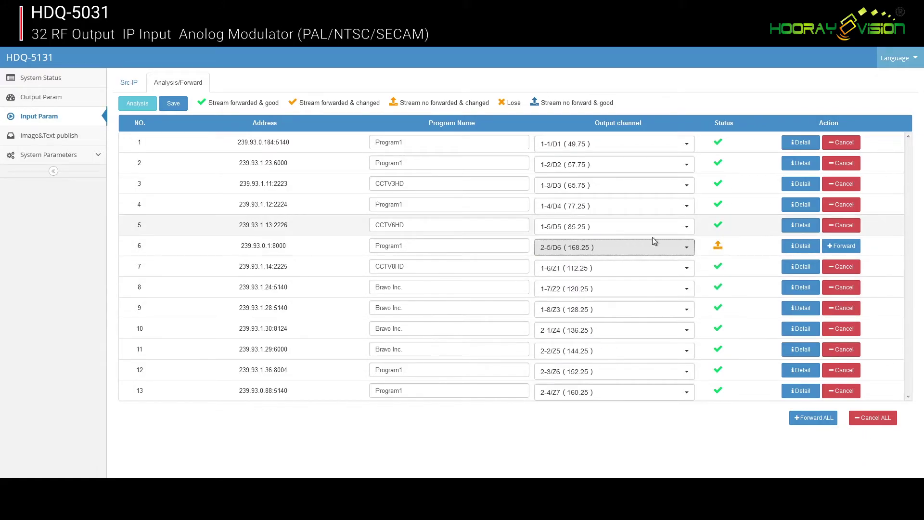
pyautogui.click(838, 246)
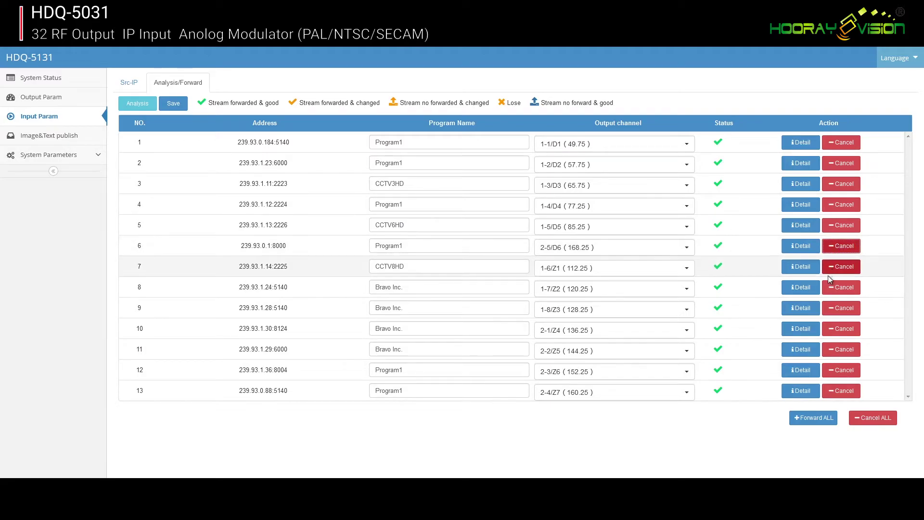
pyautogui.click(180, 106)
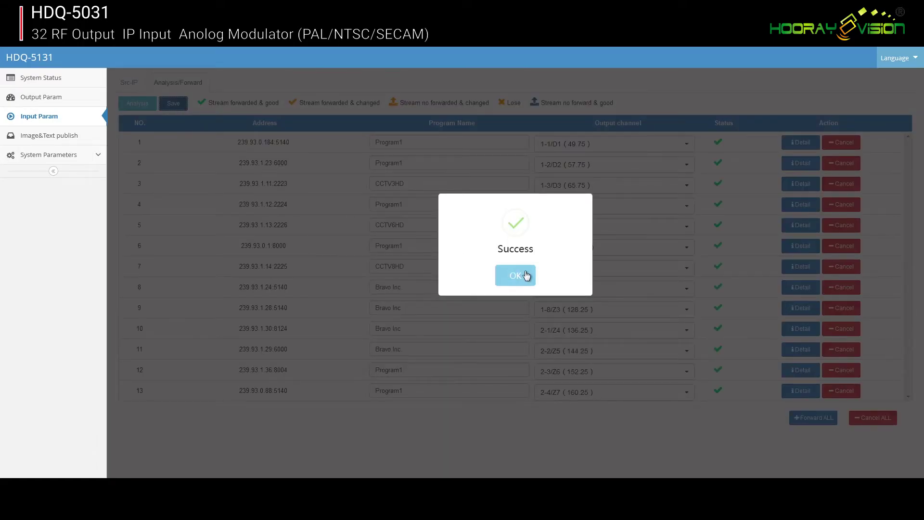
pyautogui.click(526, 275)
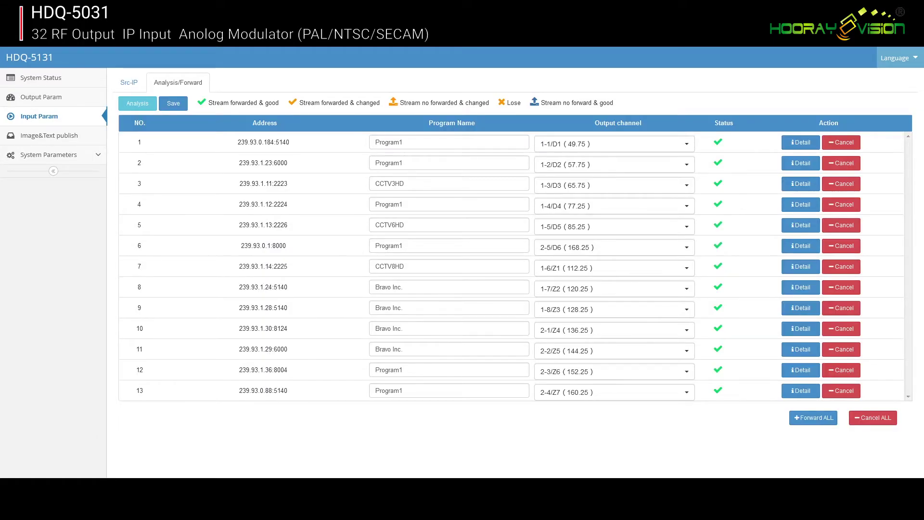
# Rename the program of source 239.93.0.184:5140 to "CCTV1 HD" and save the change.
pyautogui.click(403, 143)
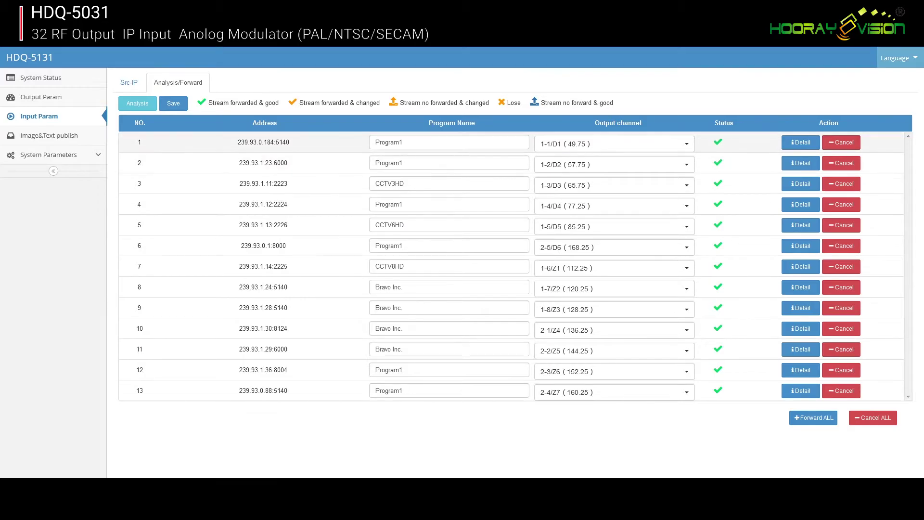
pyautogui.hotkey('ctrl', 'a')
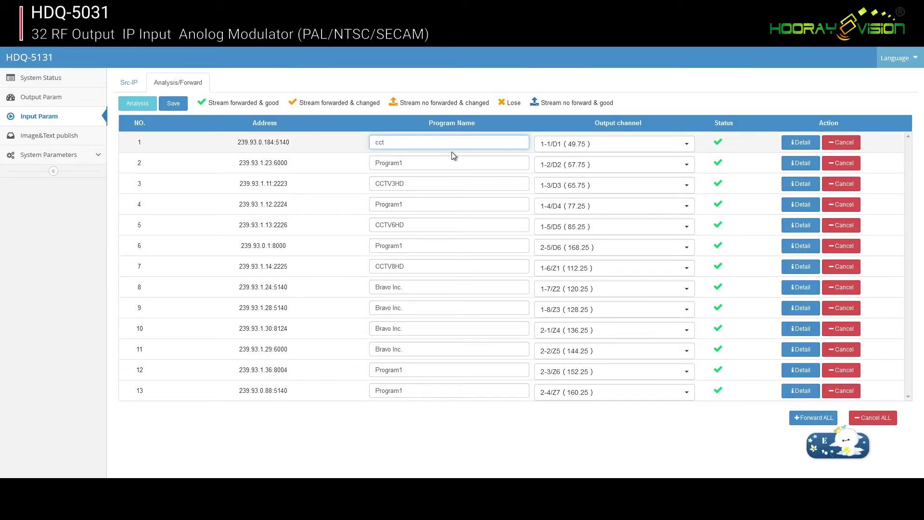
pyautogui.press('BackSpace')
pyautogui.press('BackSpace')
pyautogui.press('BackSpace')
pyautogui.write('CCTV1 HD')
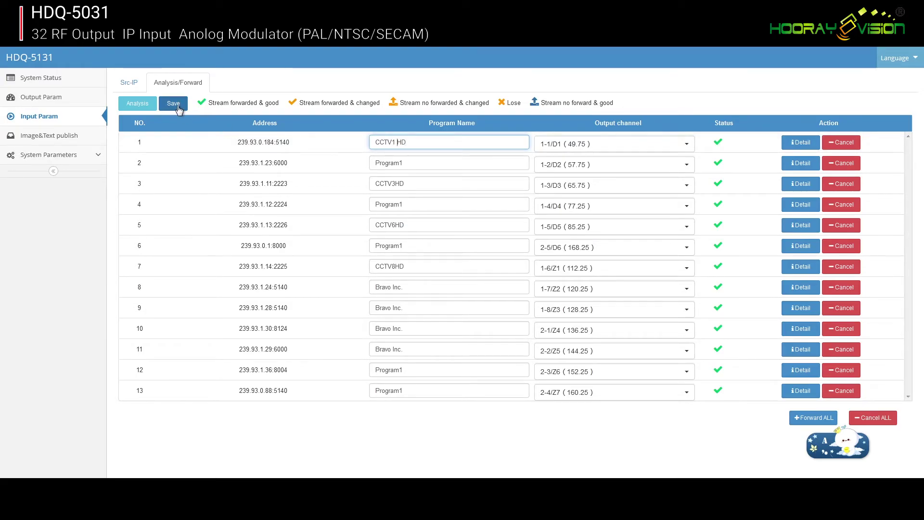
pyautogui.click(173, 103)
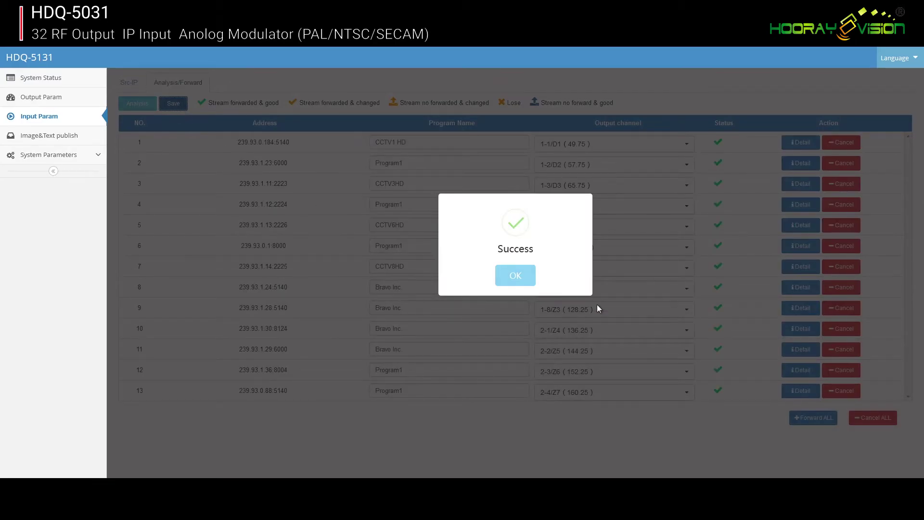
pyautogui.click(521, 278)
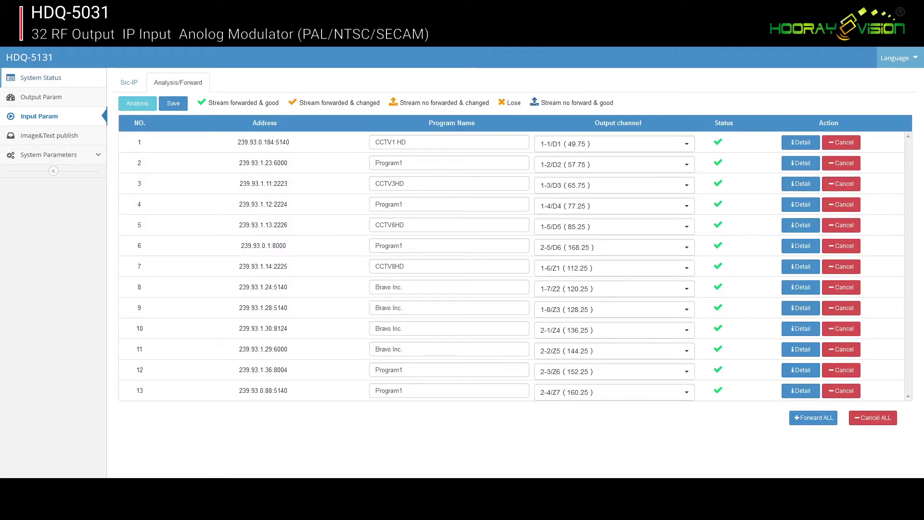
# Start a new Image&Text publish entry, view the Image data options, and set the file type back to Text data.
pyautogui.click(49, 135)
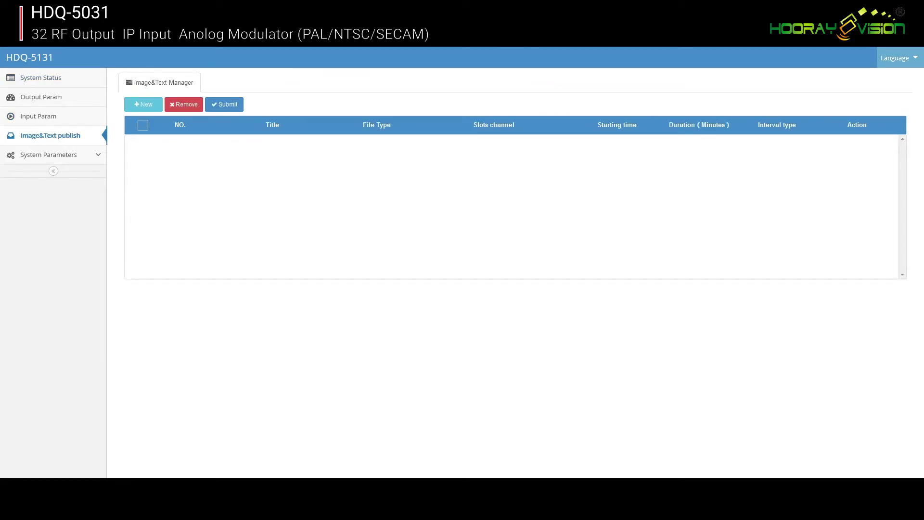
pyautogui.click(140, 109)
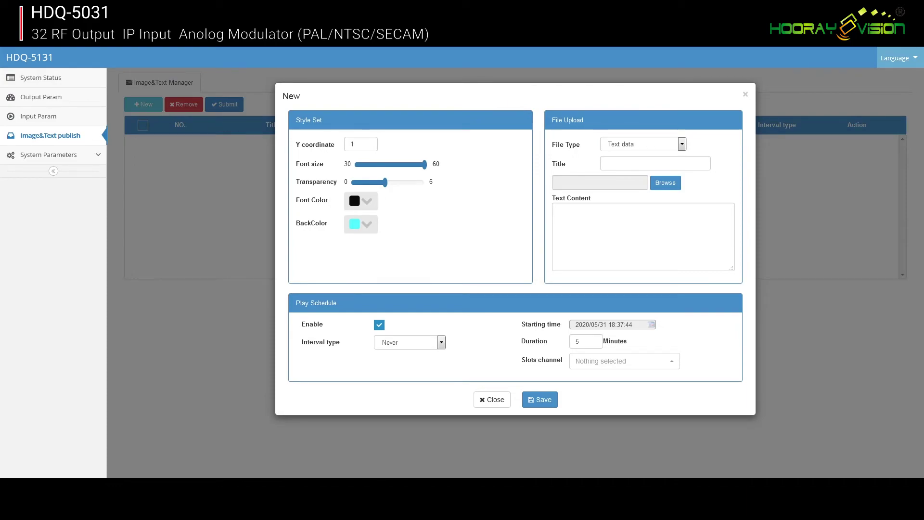
pyautogui.click(612, 149)
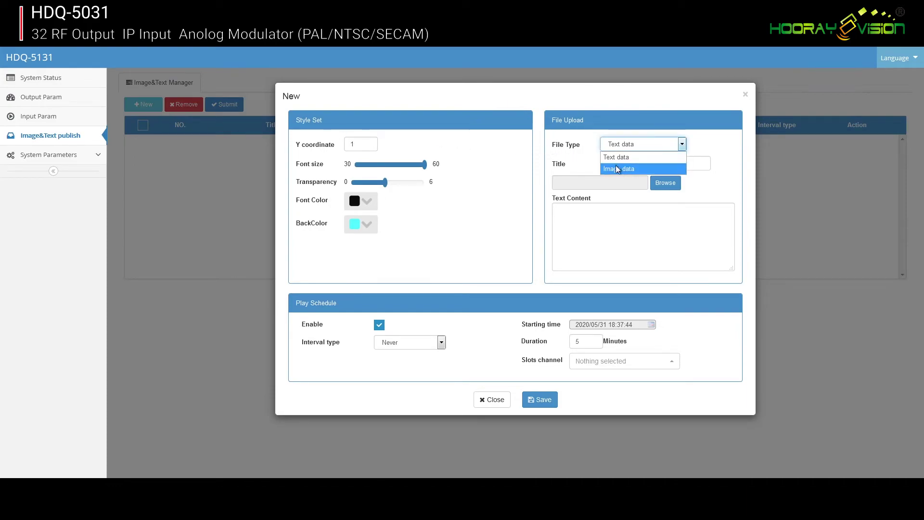
pyautogui.click(618, 168)
pyautogui.click(621, 146)
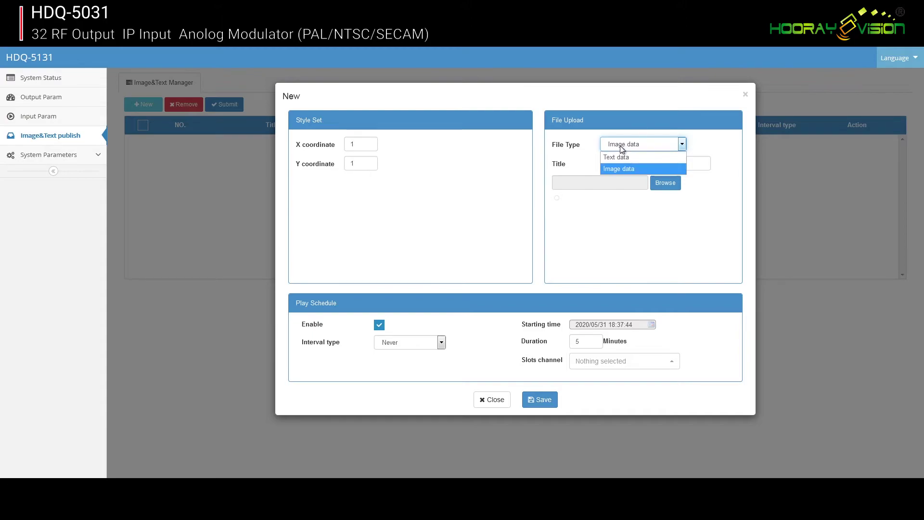
pyautogui.click(619, 157)
# Title the message "Hooray Vision Message" and enter the text content "Welcome to User Hooray HDQ-5031".
pyautogui.click(623, 163)
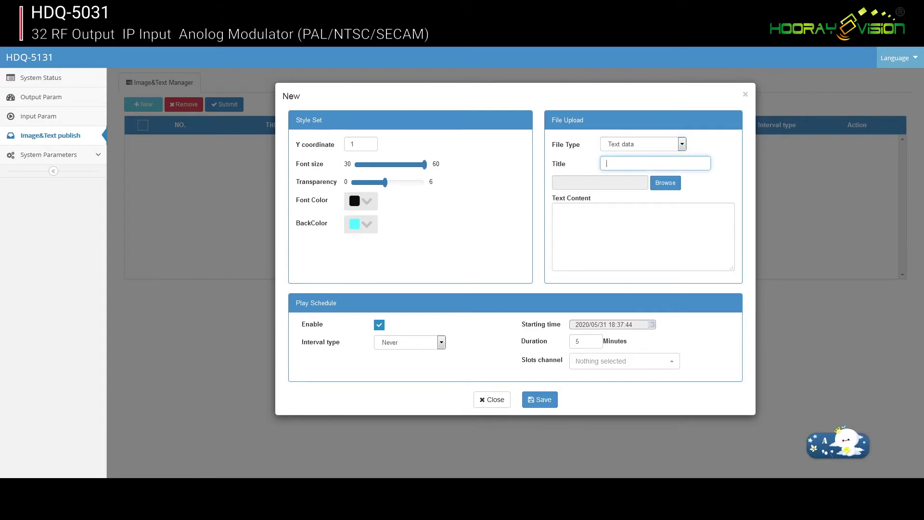
pyautogui.write('hooray Vision Message')
pyautogui.press('Tab')
pyautogui.press('Tab')
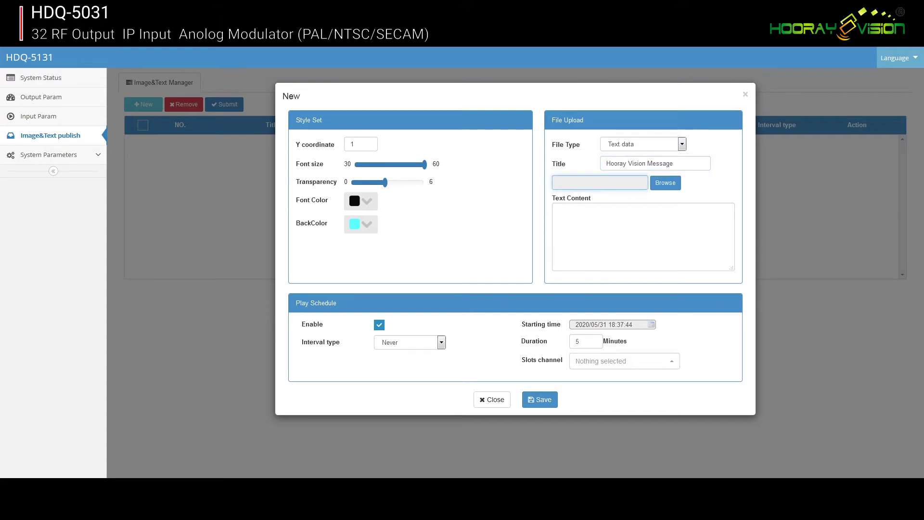
pyautogui.press('Tab')
pyautogui.write('Welcome to User Hooray')
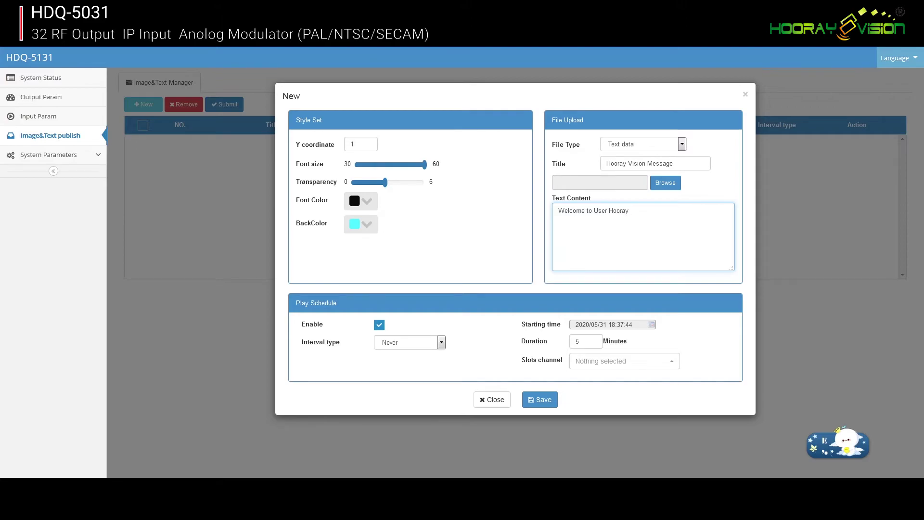
pyautogui.press('BackSpace')
pyautogui.write('HDQ-5031')
# Set the message's play schedule to the Custom interval type and assign it to all slots channels.
pyautogui.click(405, 344)
pyautogui.click(403, 368)
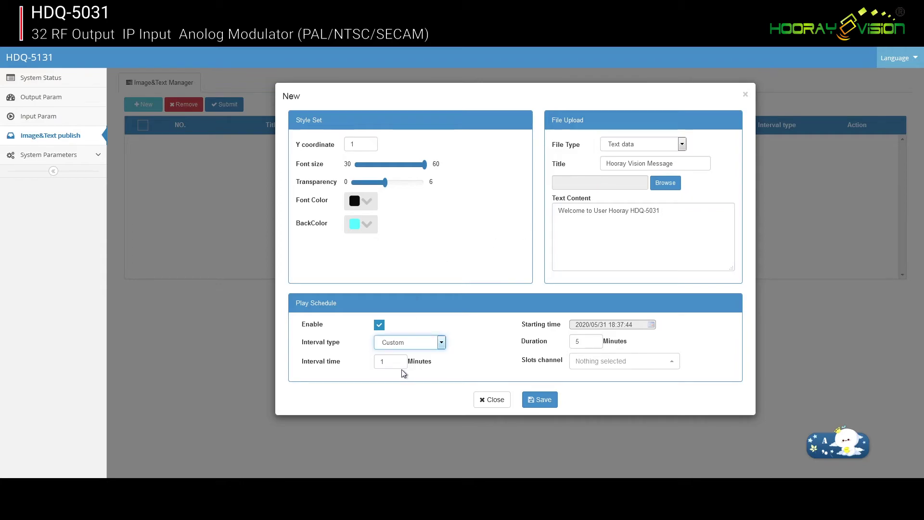
pyautogui.click(587, 361)
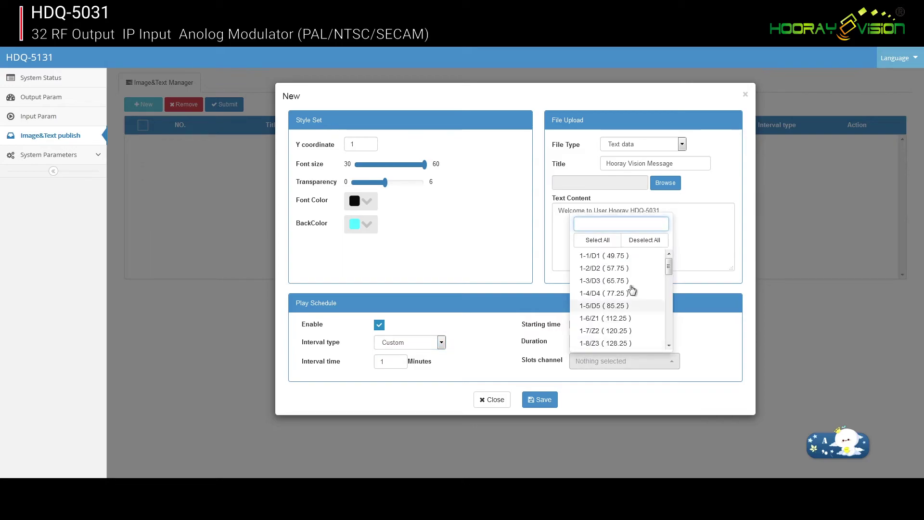
pyautogui.click(602, 241)
pyautogui.click(720, 336)
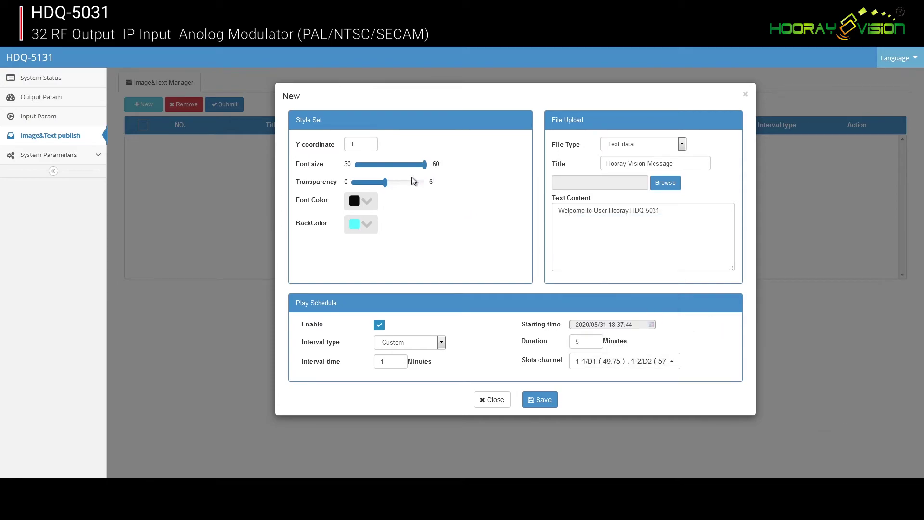
# Set the message's font color to red and save the new publish entry.
pyautogui.click(371, 227)
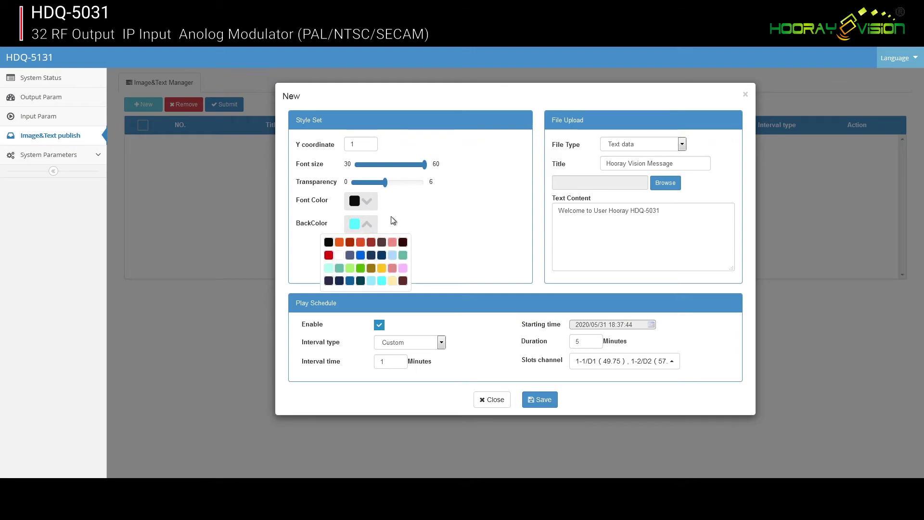
pyautogui.click(373, 207)
pyautogui.click(373, 207)
pyautogui.click(371, 227)
pyautogui.click(368, 205)
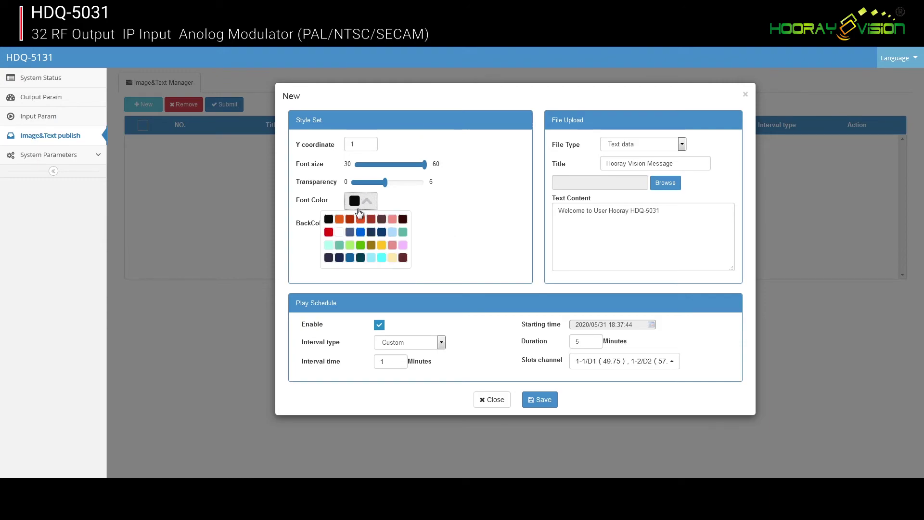
pyautogui.click(329, 232)
pyautogui.click(437, 201)
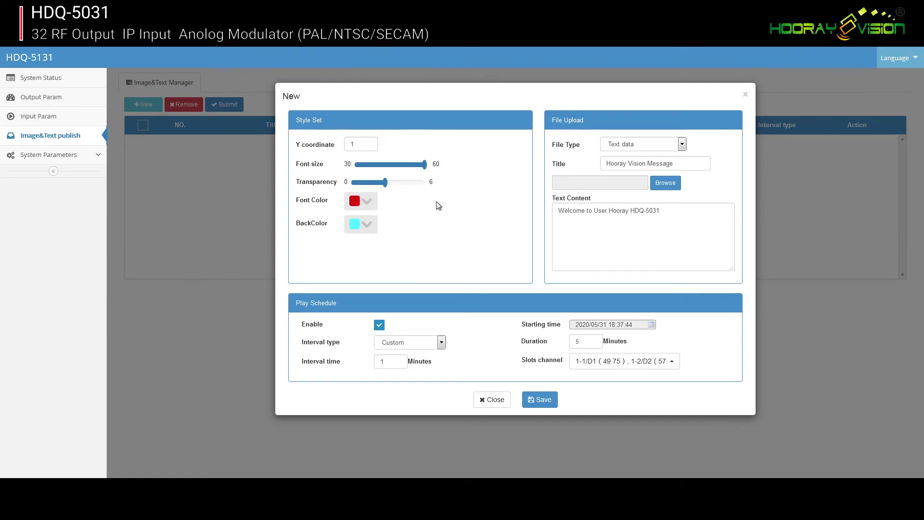
pyautogui.click(544, 401)
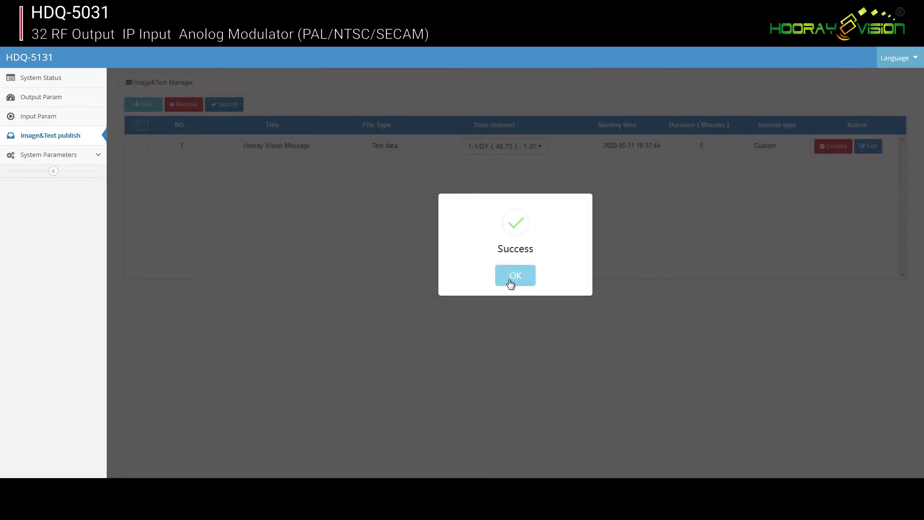
pyautogui.click(511, 280)
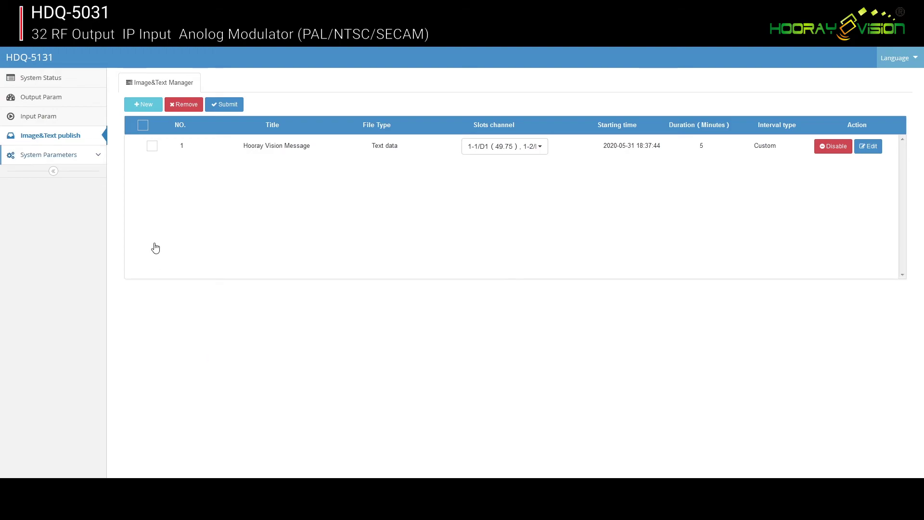
# Review the device's basic, time and network parameters.
pyautogui.click(53, 156)
pyautogui.click(47, 175)
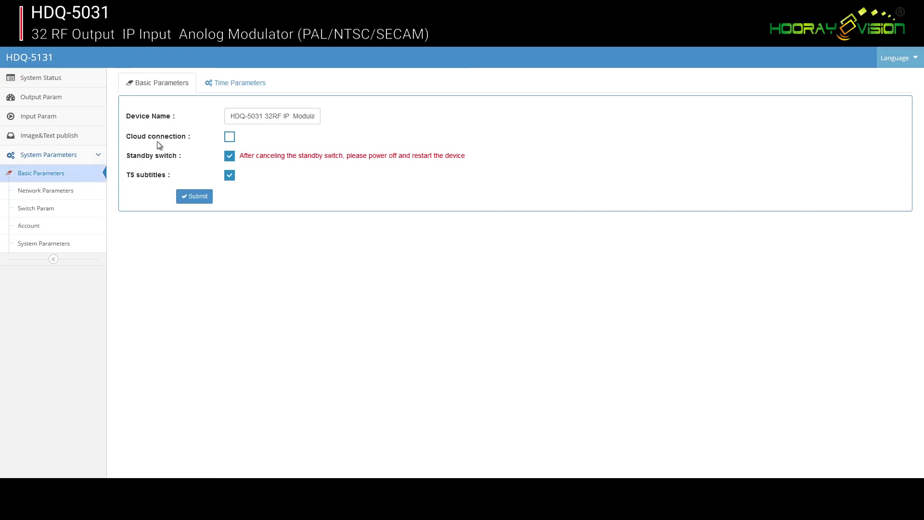
pyautogui.click(207, 86)
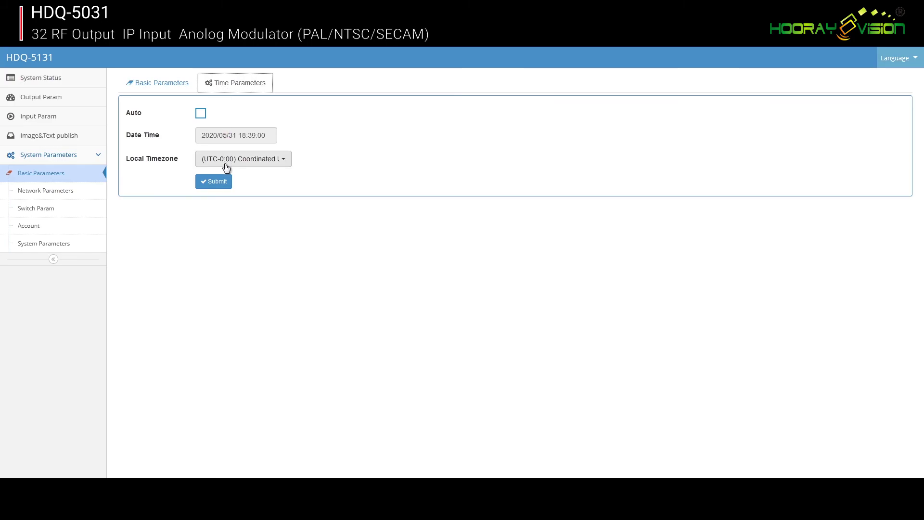
pyautogui.click(71, 193)
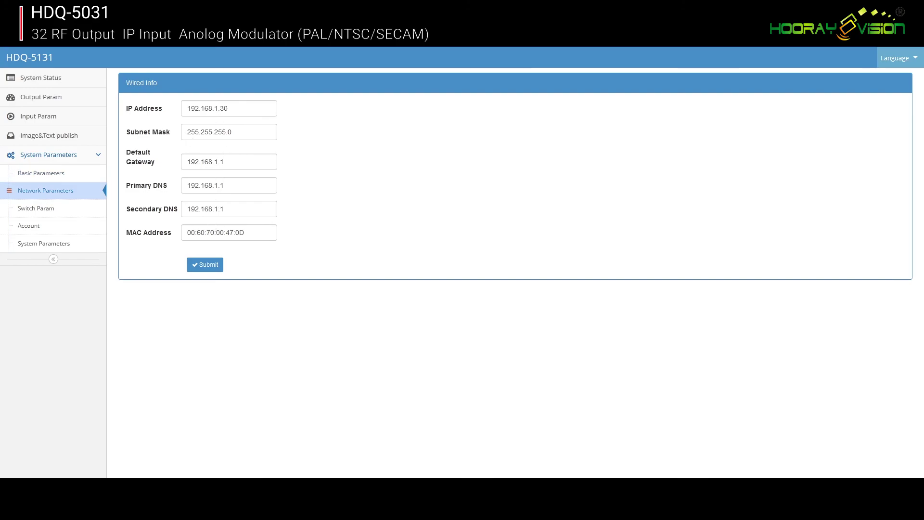
# Review the switch parameters with their IGMP options, the account settings, and the system upgrade, restore, reboot and backup functions.
pyautogui.click(63, 210)
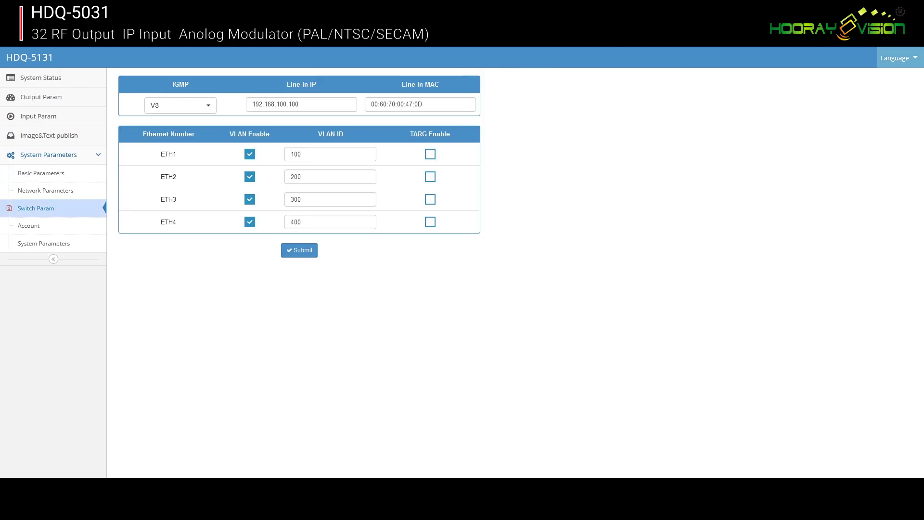
pyautogui.click(201, 107)
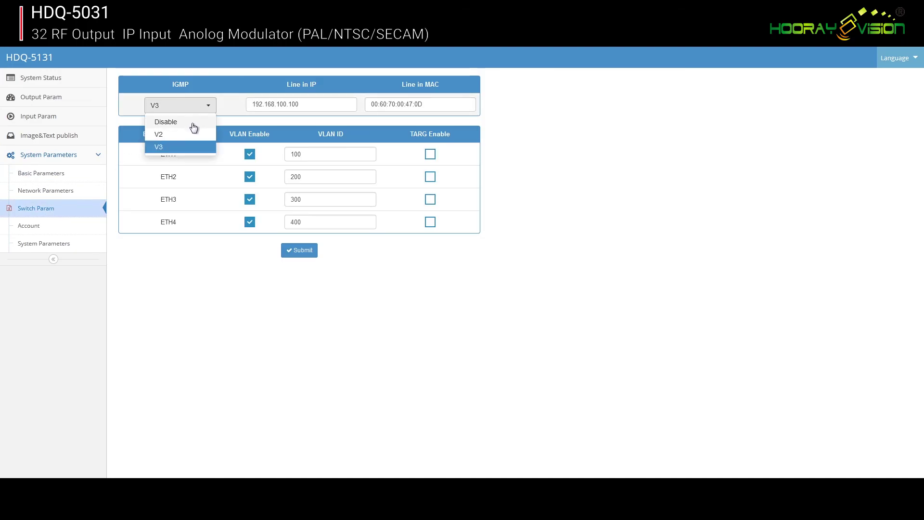
pyautogui.click(613, 159)
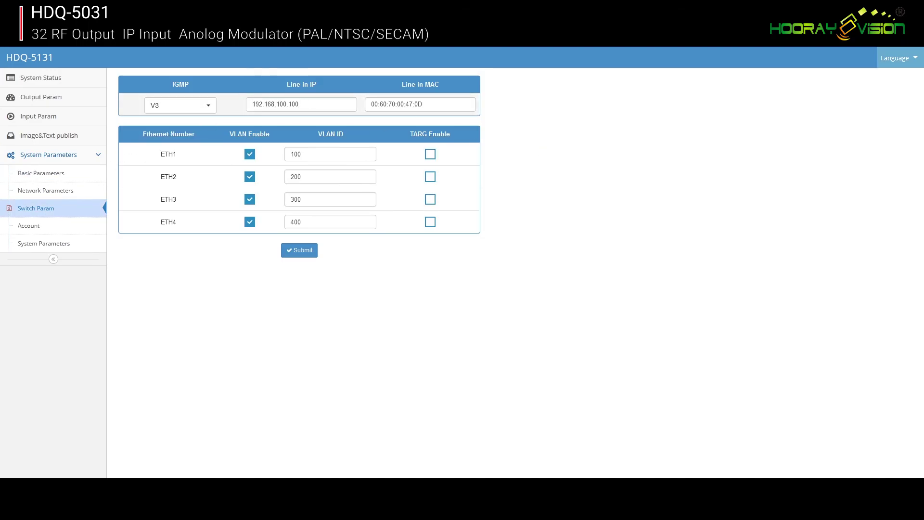
pyautogui.click(36, 230)
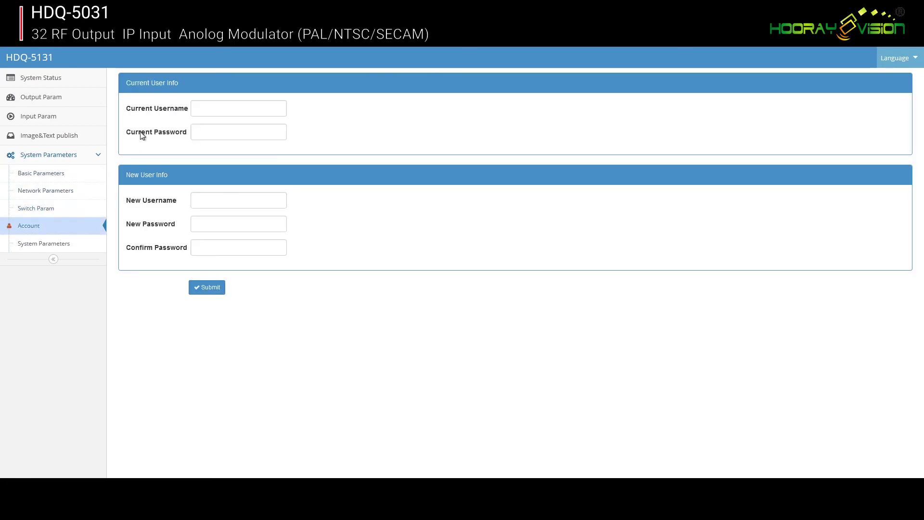
pyautogui.click(77, 250)
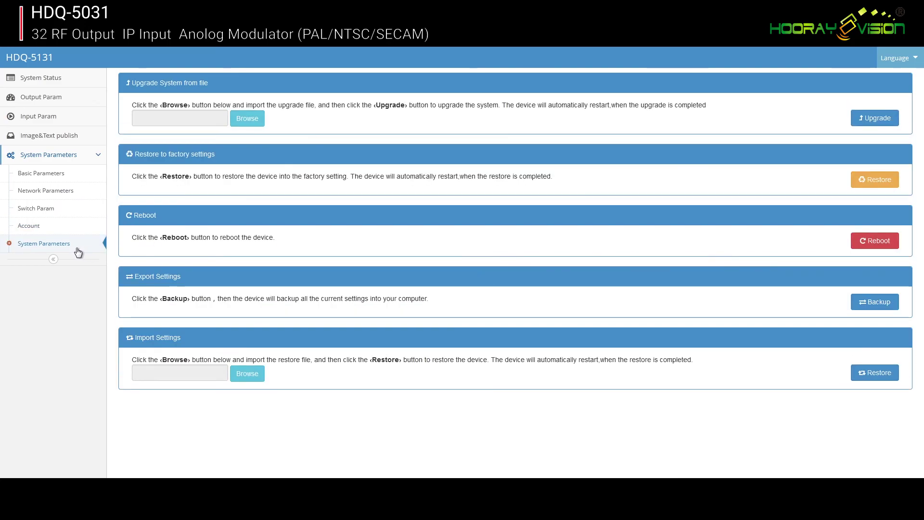